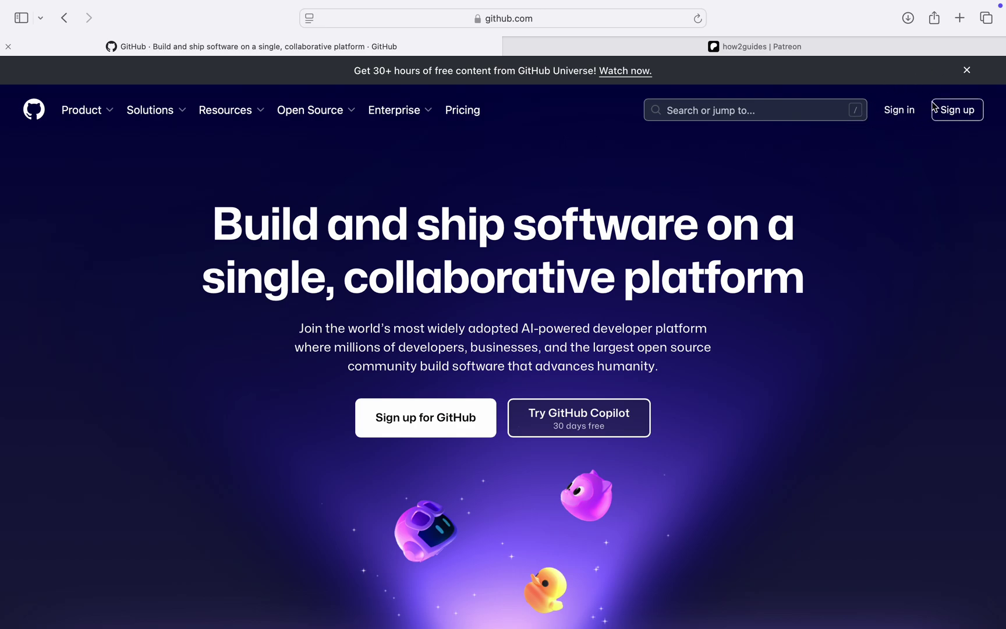
Bring up the GitHub sign-in form with the saved-login suggestions dismissed.
left_click(902, 113)
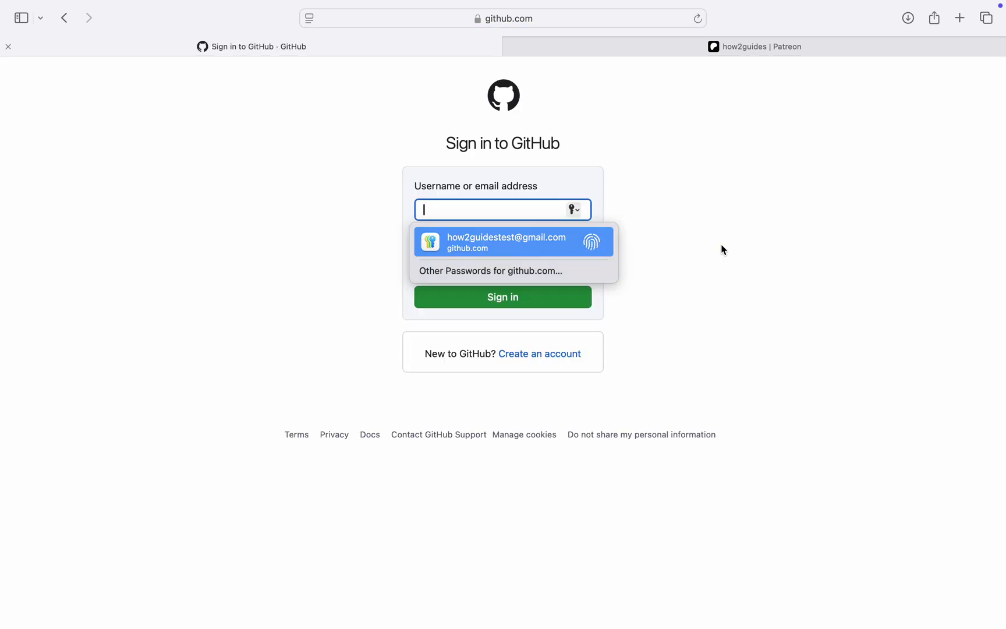
left_click(639, 294)
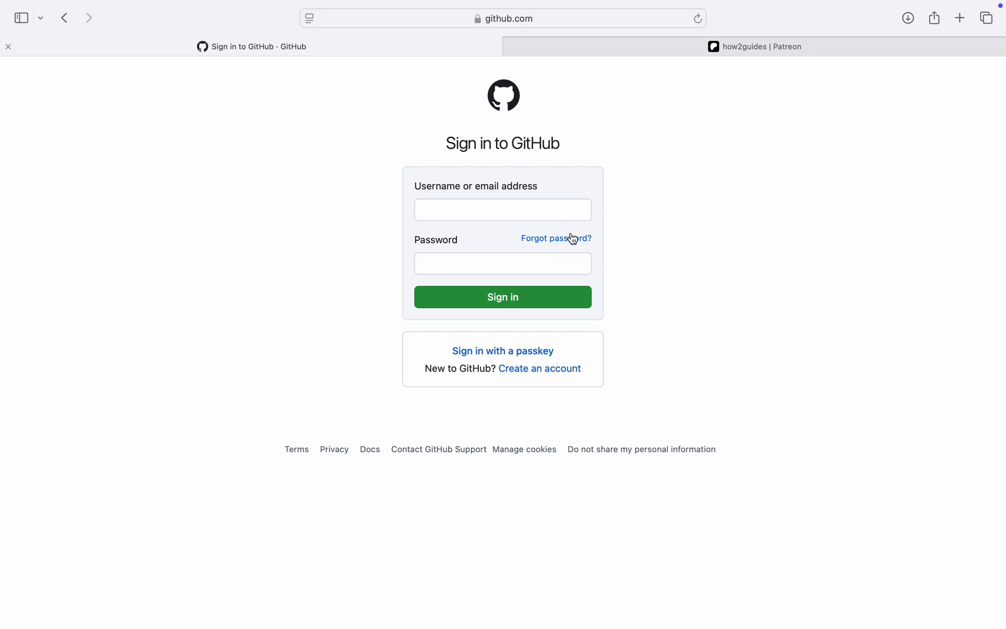
Start a forgotten-password reset and autofill the saved account email address.
left_click(568, 239)
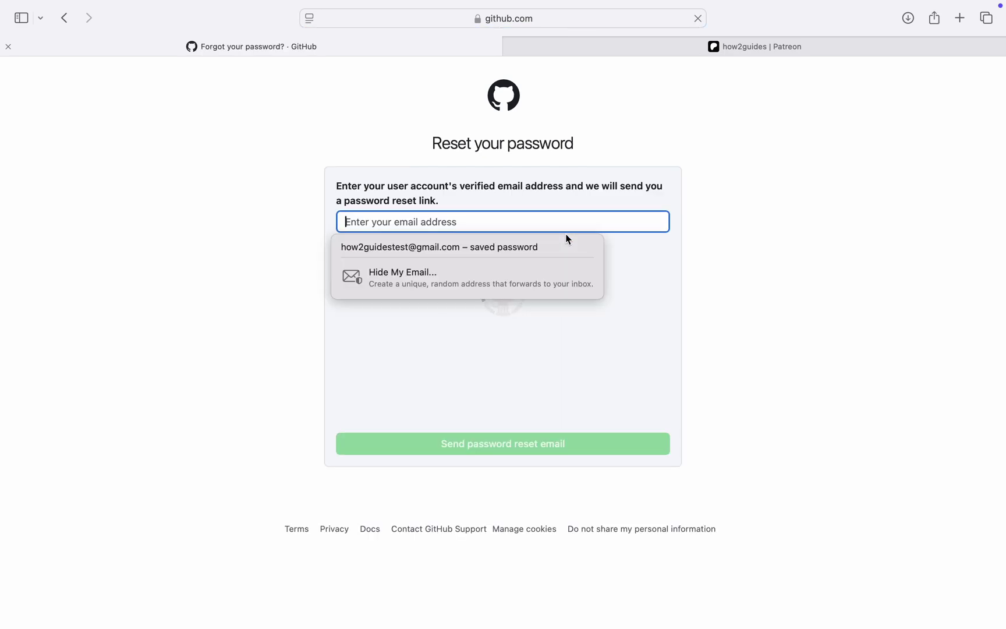
left_click(455, 248)
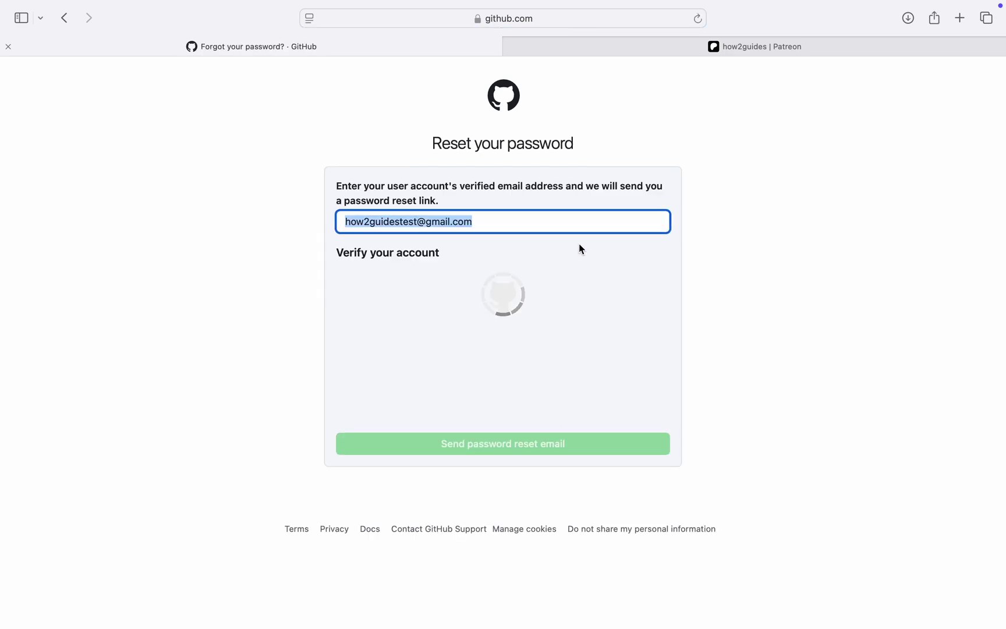
scroll(526, 299, "down", 1)
scroll(527, 299, "down", 1)
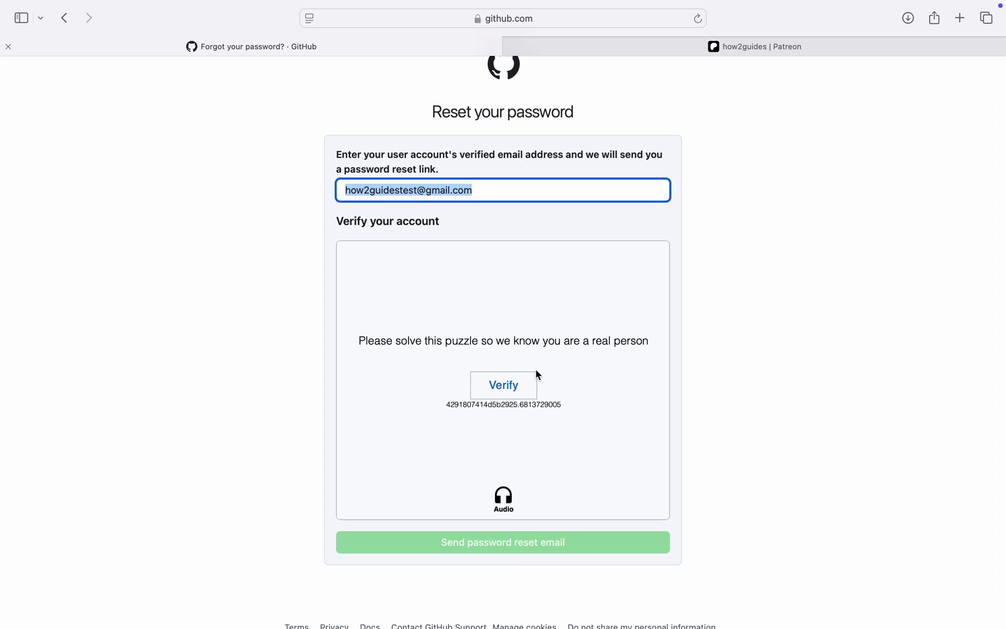
Rotate the shoe to point the same way as the hand and submit the answer.
left_click(519, 393)
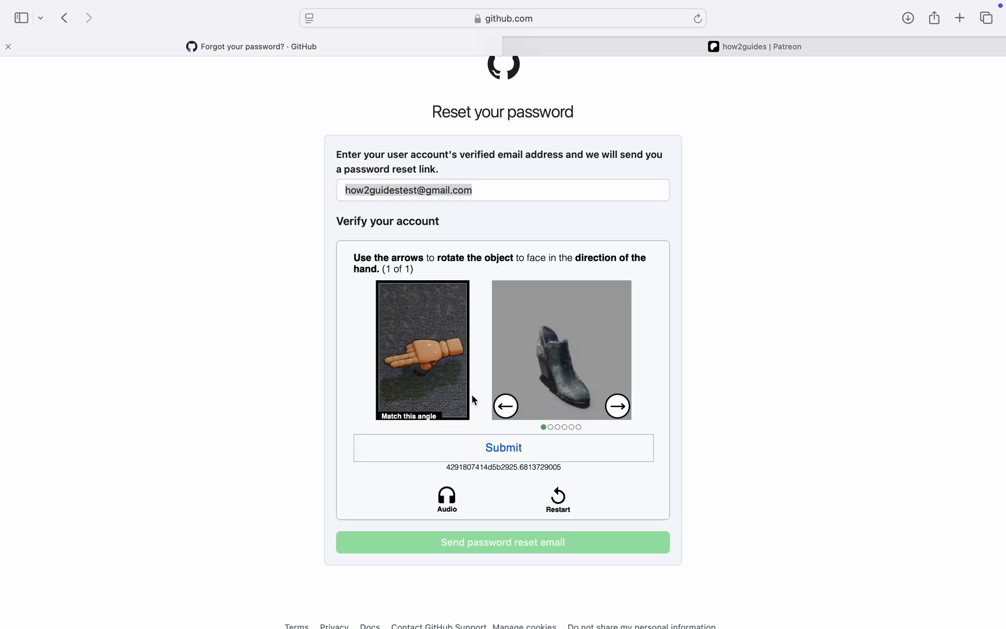
left_click(507, 410)
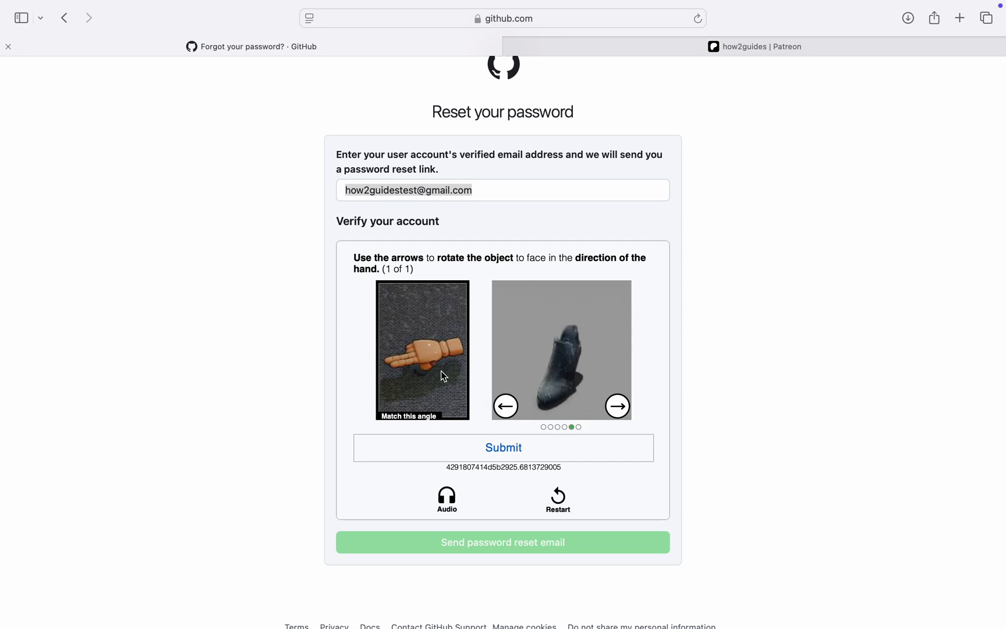
left_click(507, 407)
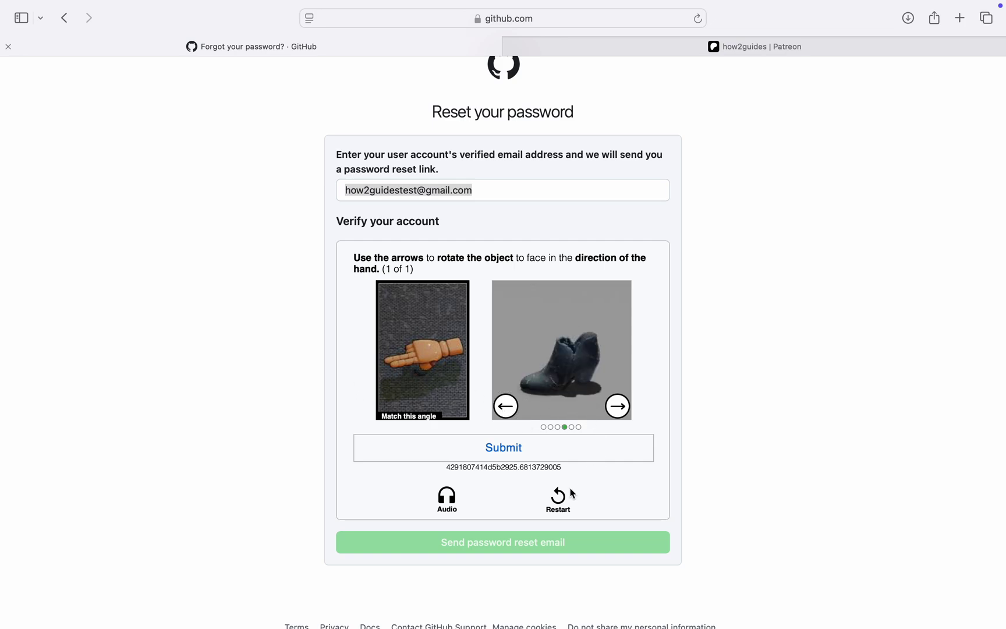
left_click(582, 450)
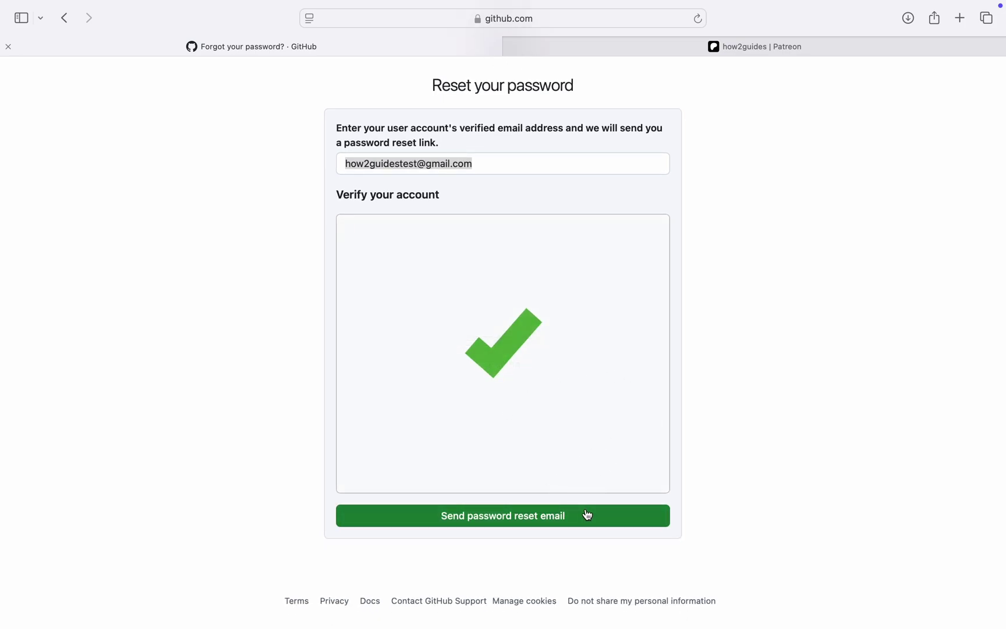
Request the password reset email for the entered account address.
left_click(582, 518)
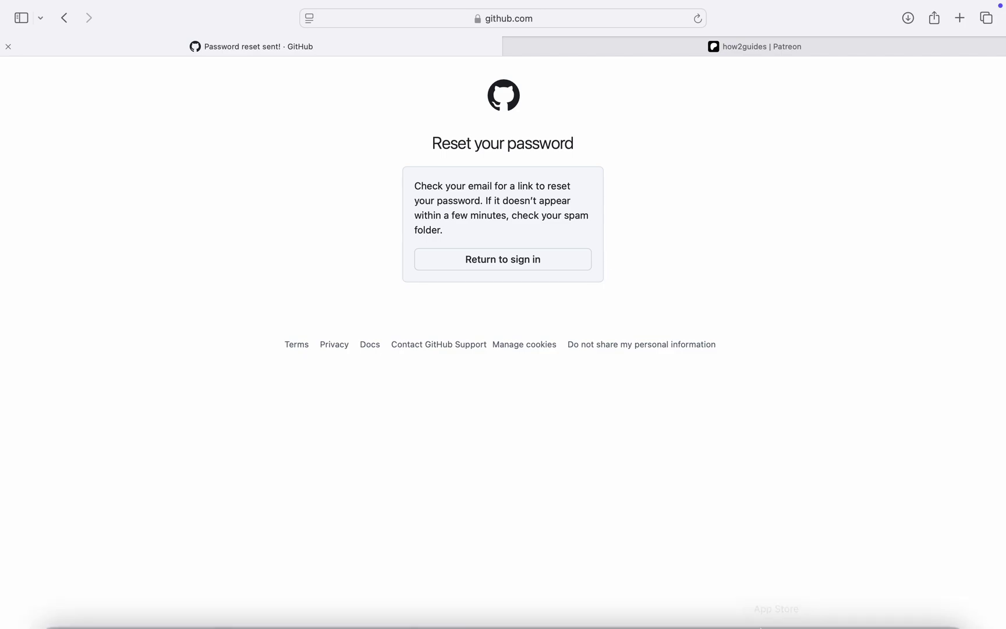
On the mirrored iPhone, open the GitHub password reset message in Gmail.
left_click(822, 589)
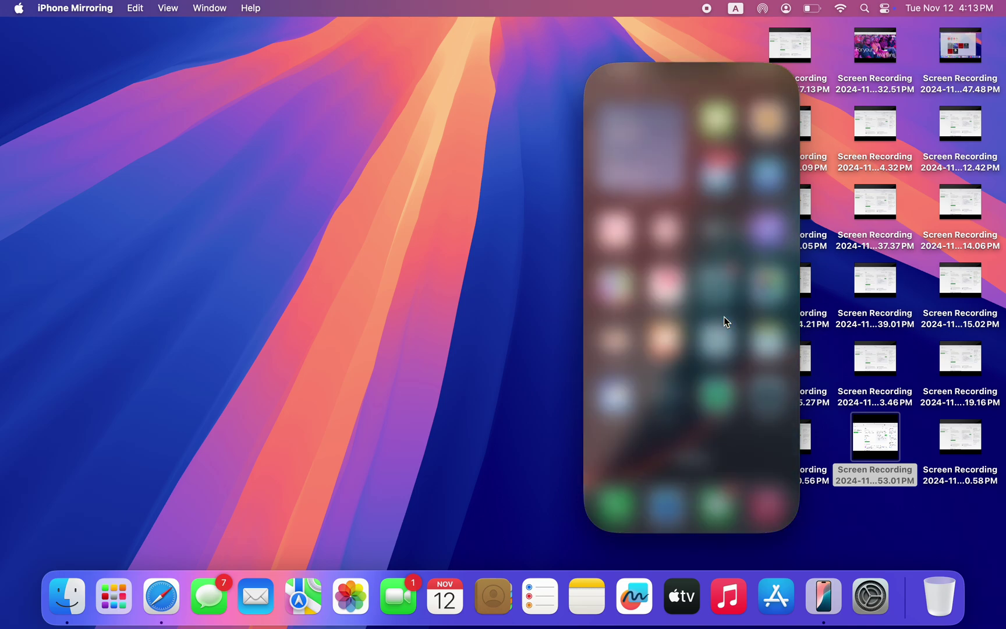
scroll(745, 307, "right", 3)
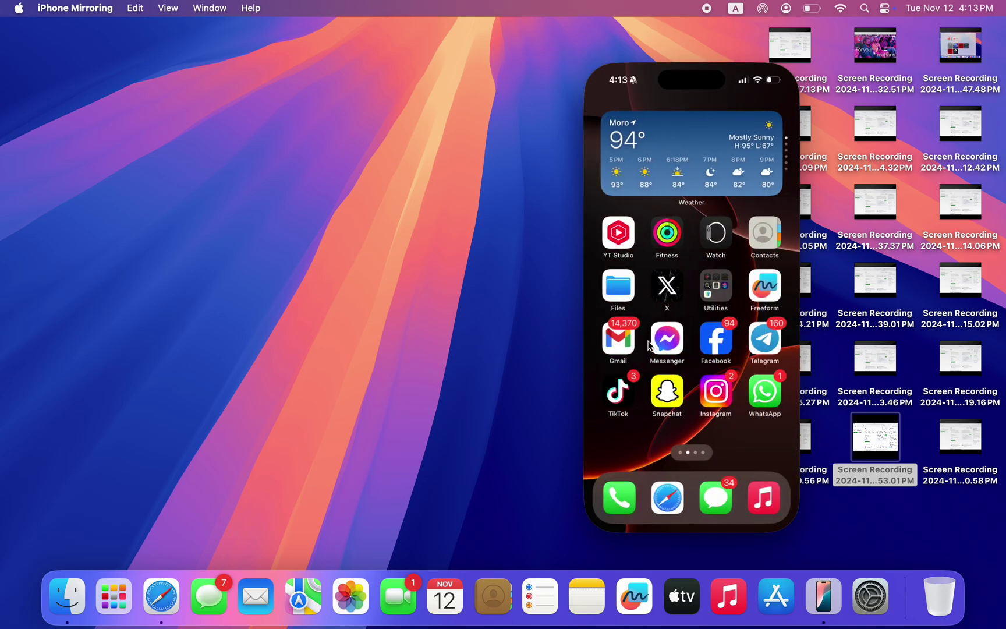
left_click(615, 346)
left_click(704, 186)
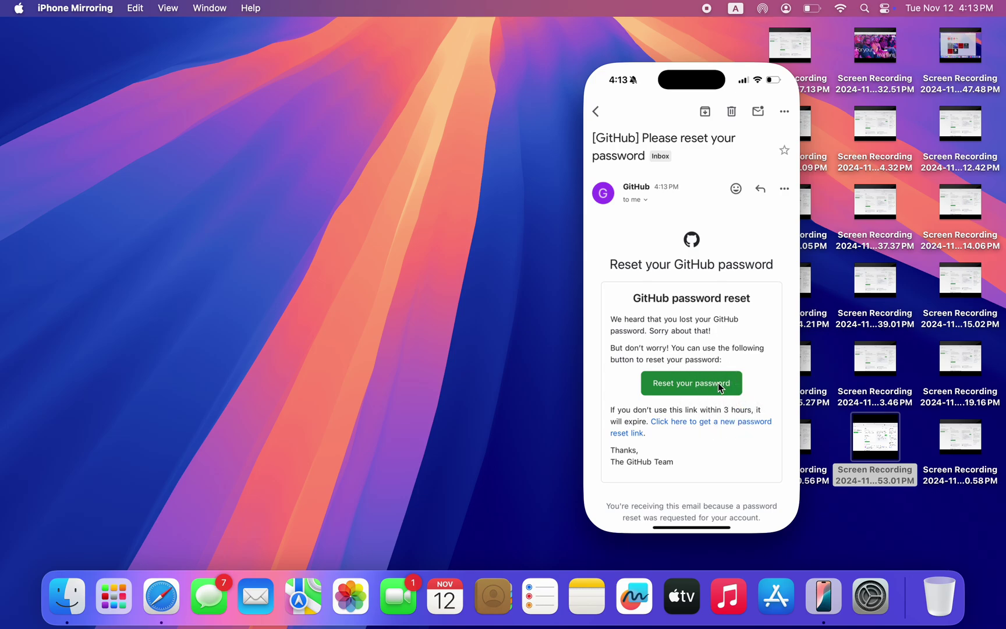
Follow the reset link in Safari and submit a saved, generated strong password.
left_click(718, 383)
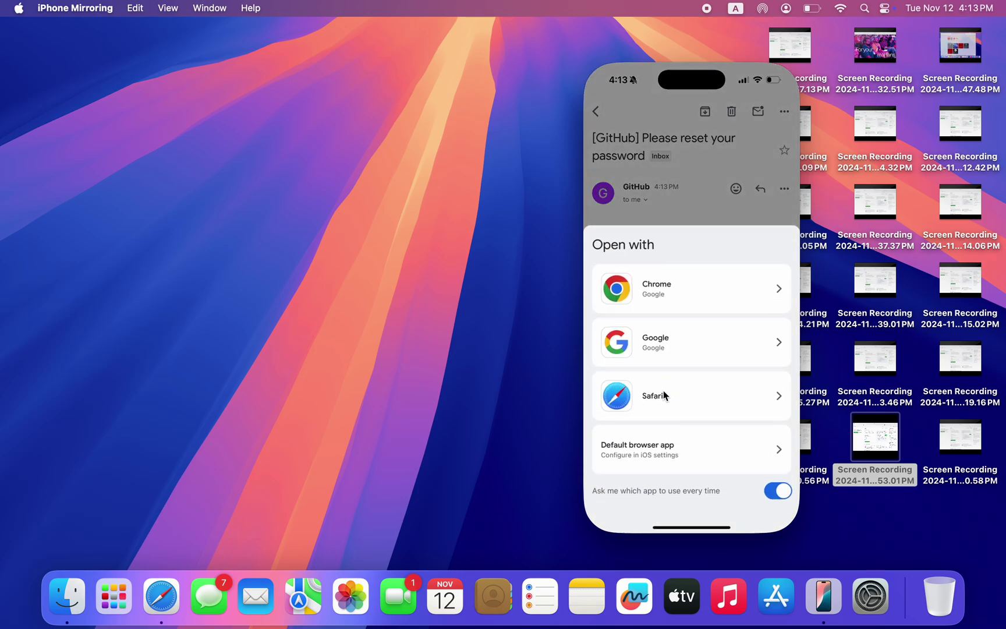
left_click(695, 406)
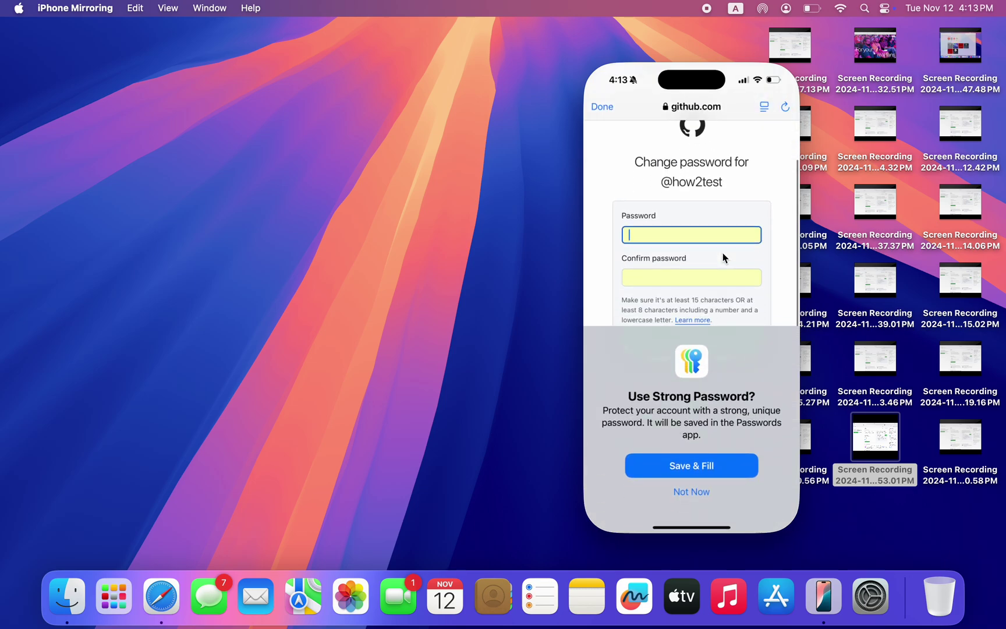
left_click(731, 468)
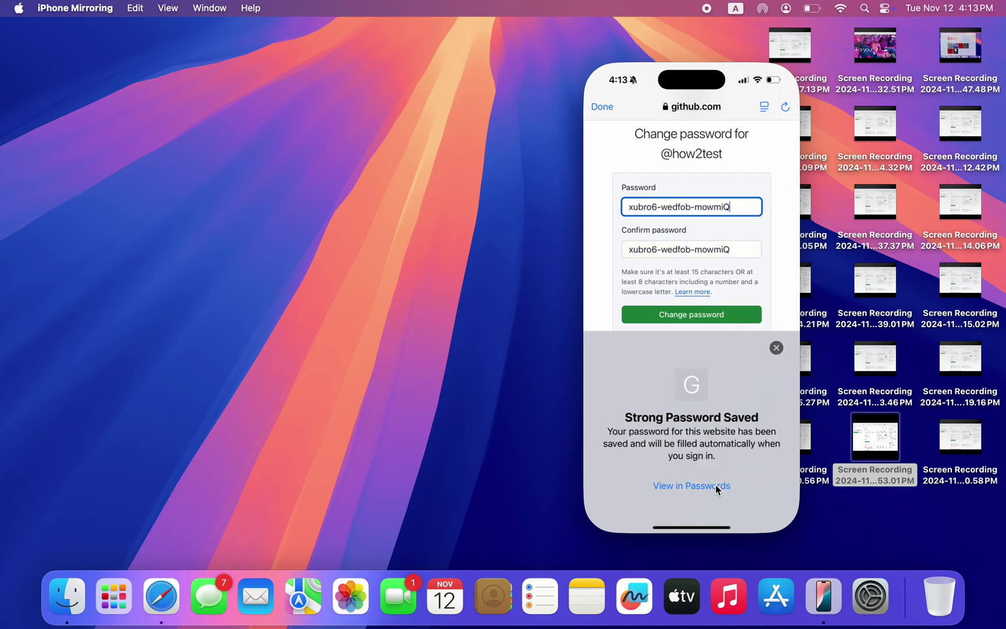
left_click(776, 348)
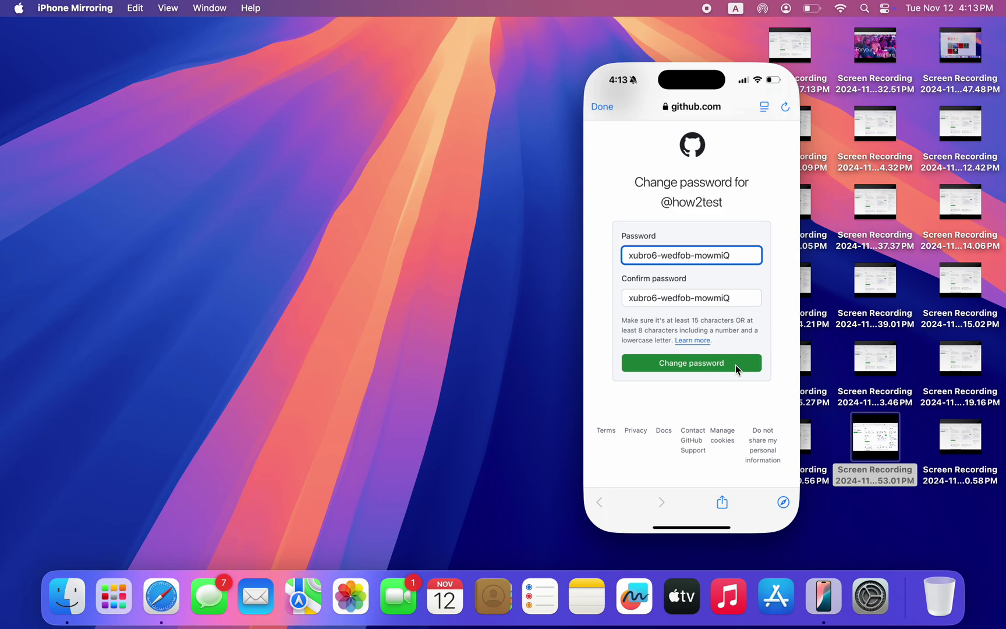
left_click(737, 364)
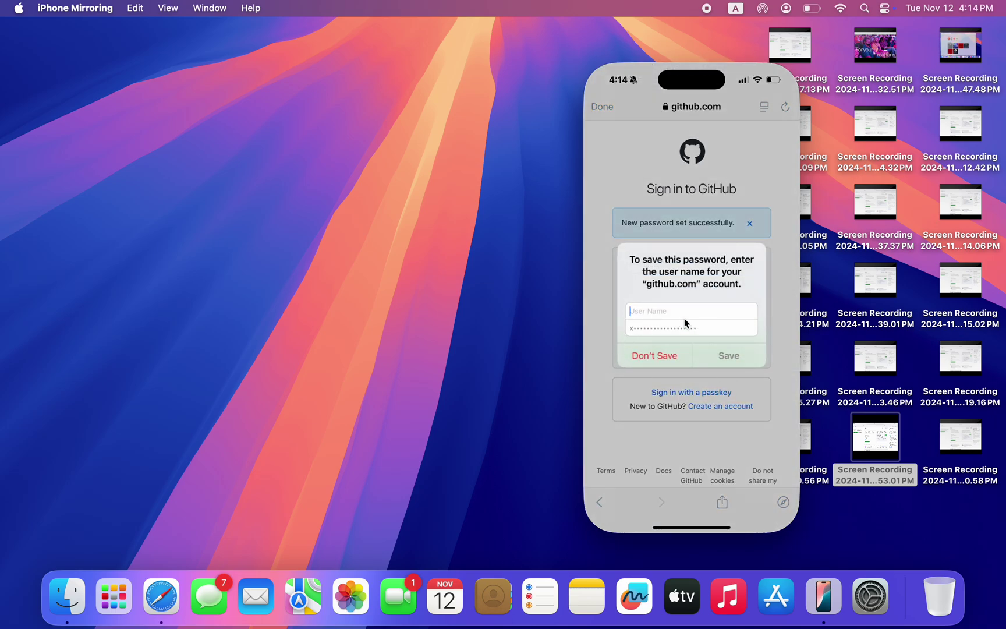
type("teswt")
Save the new password under a username for github.com.
left_click(753, 349)
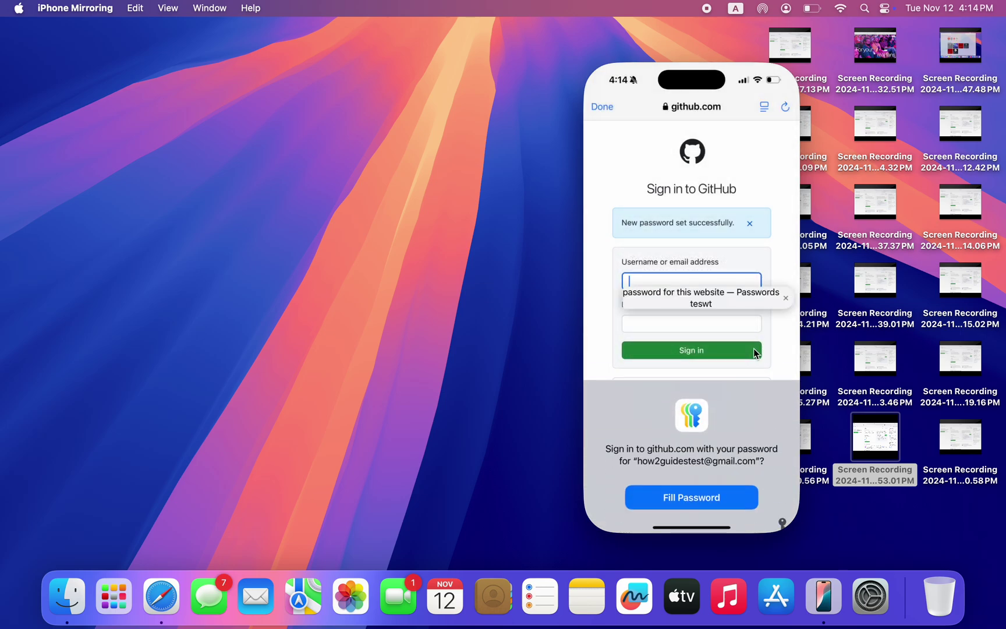